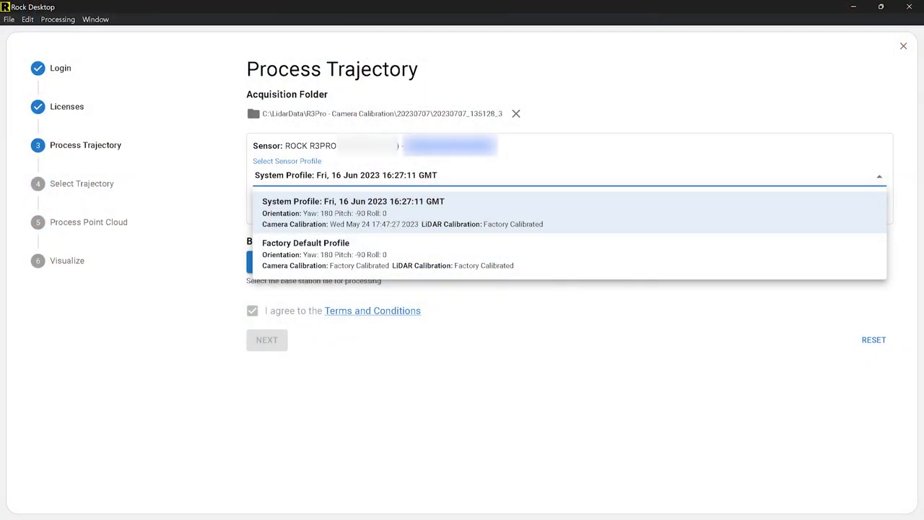
Keep the current system sensor profile and load reach-Base-_raw_20230707212923.23O from the reach-Base RINEX_3_03 folder as the base station file
key(Escape)
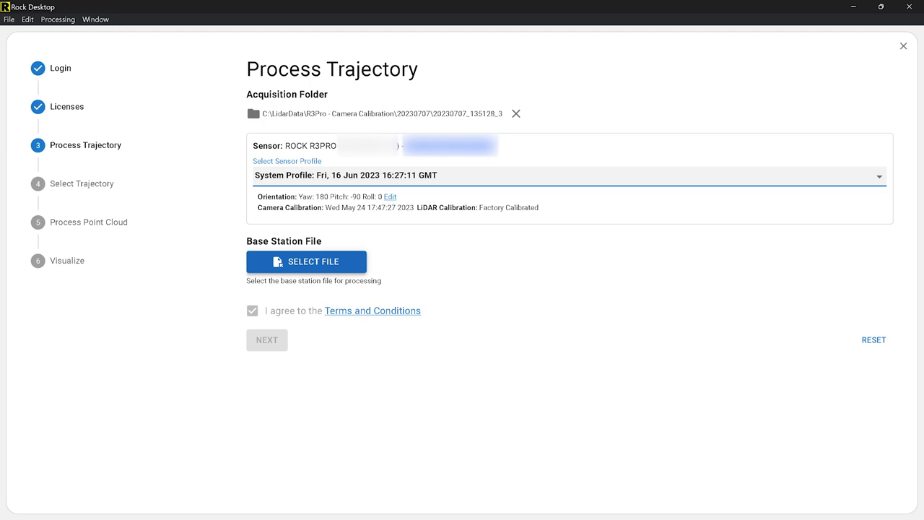
click(306, 261)
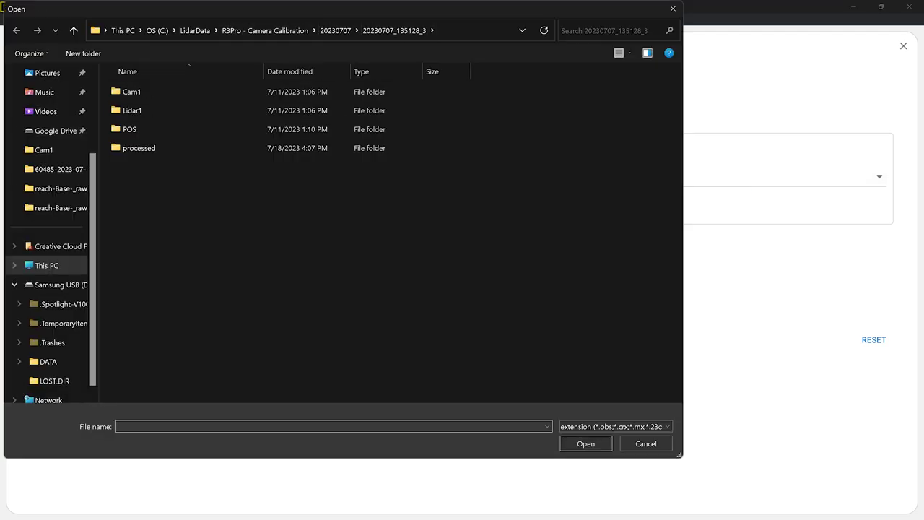
click(335, 30)
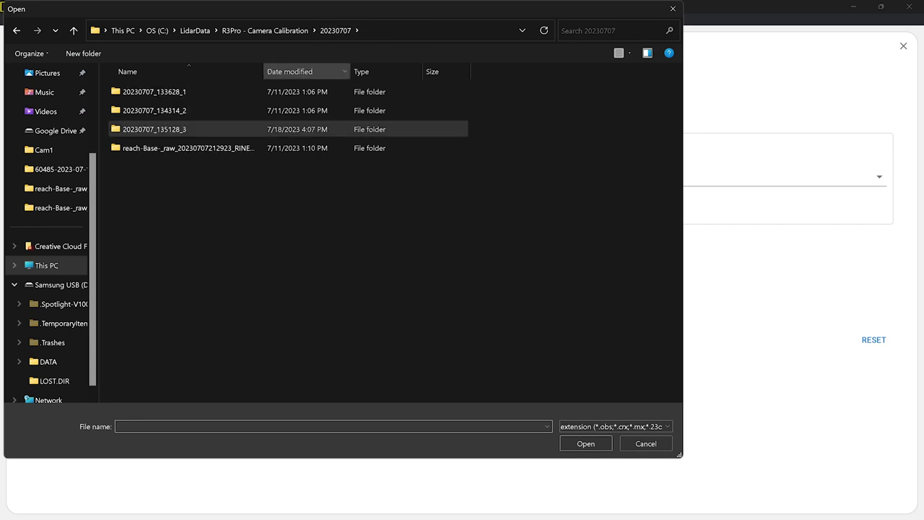
double_click(188, 148)
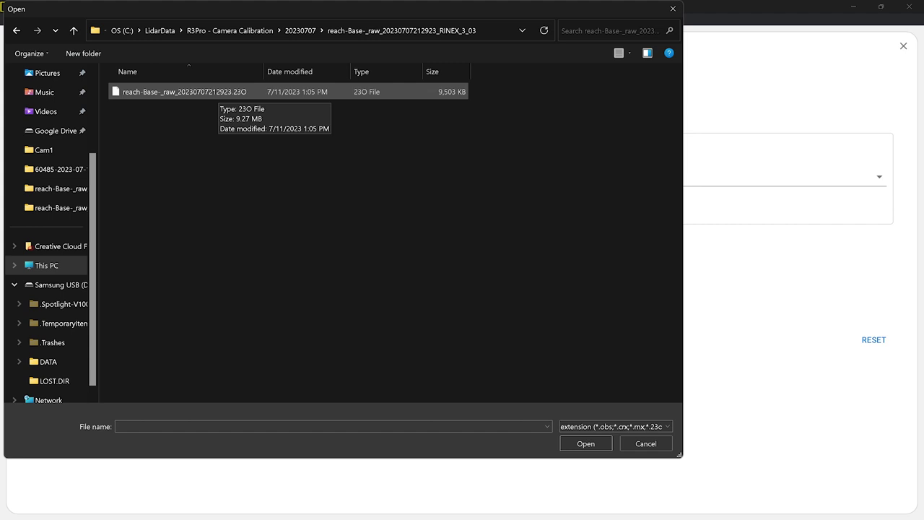
click(216, 92)
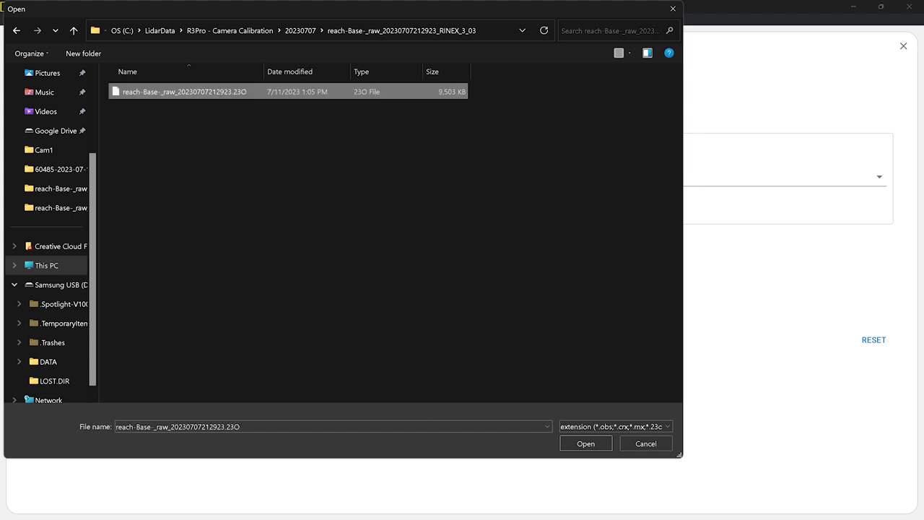
key(Return)
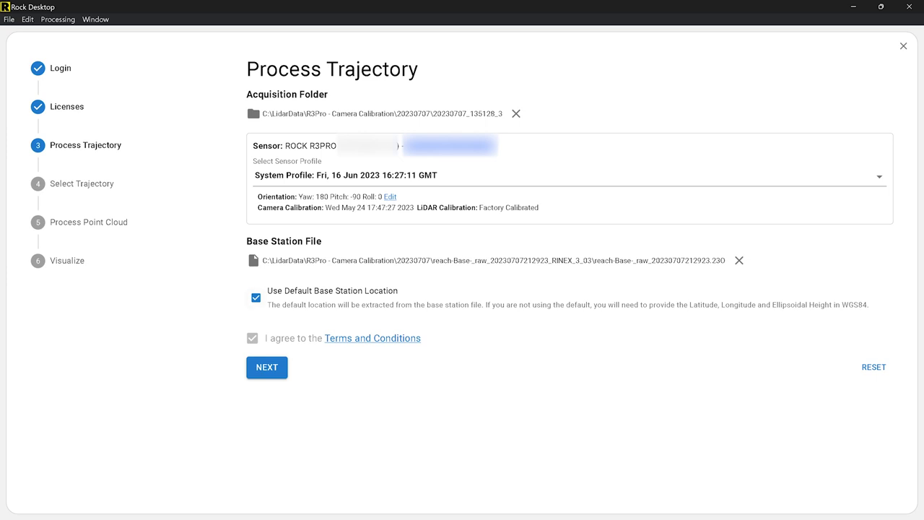
Keep the default base station location enabled and proceed with the trajectory processing
click(255, 298)
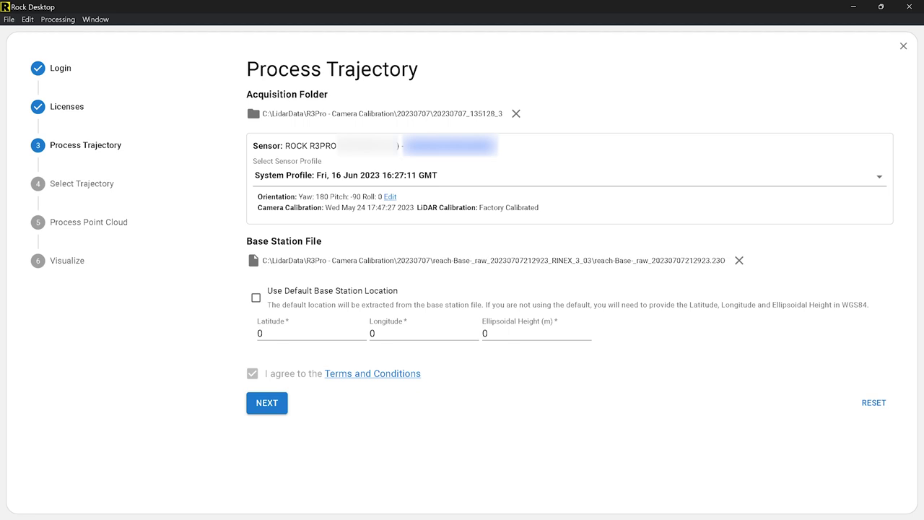
key(space)
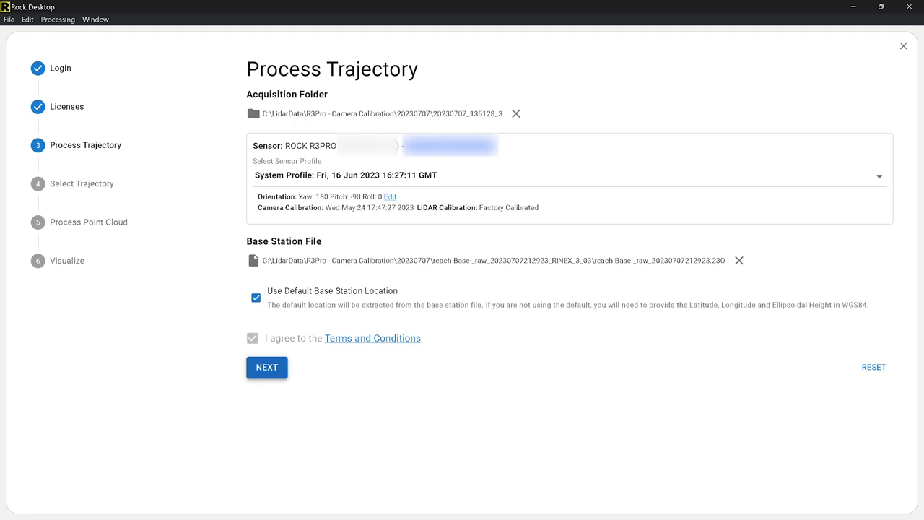
click(266, 367)
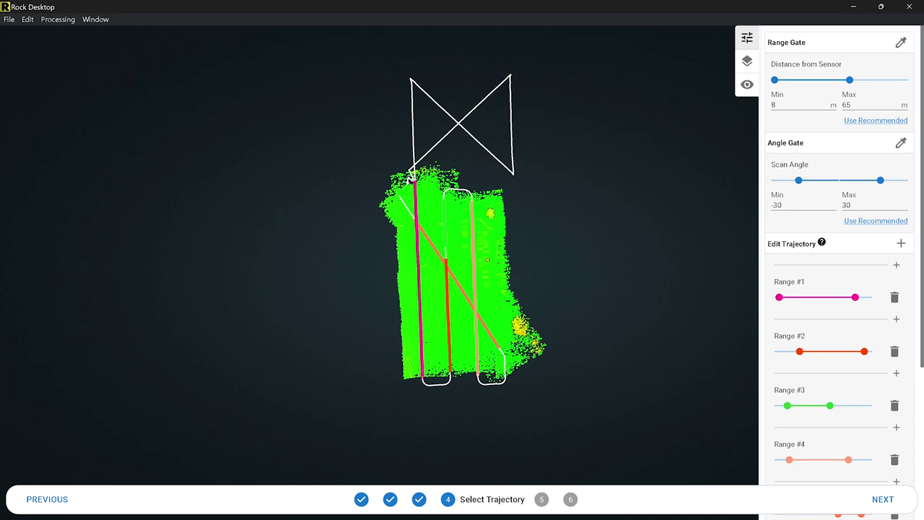
Delete the green Range #3 strip from the trajectory
scroll(410, 175, down, 2)
scroll(410, 176, up, 8)
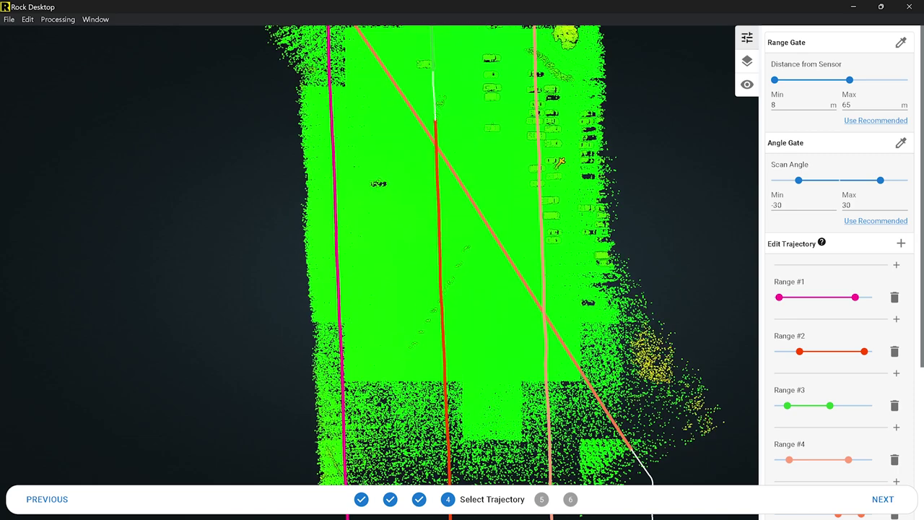
scroll(410, 175, down, 6)
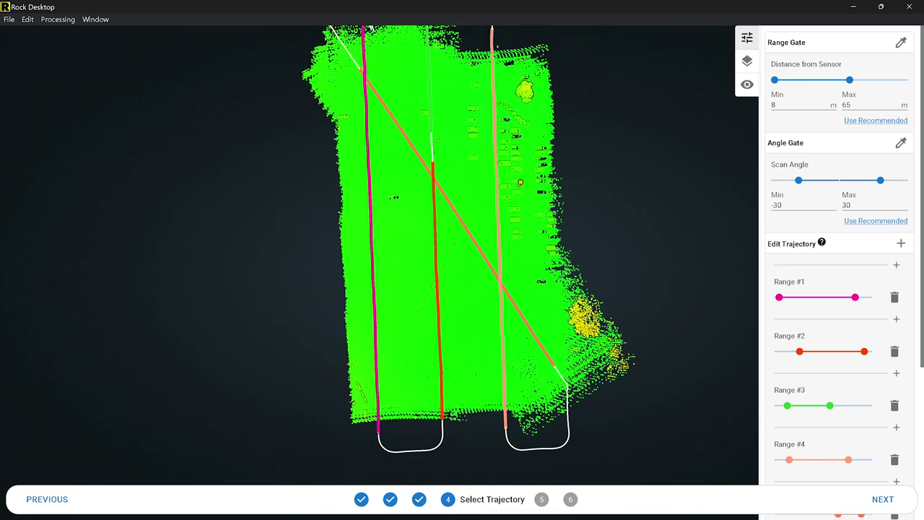
drag(411, 175, 420, 227)
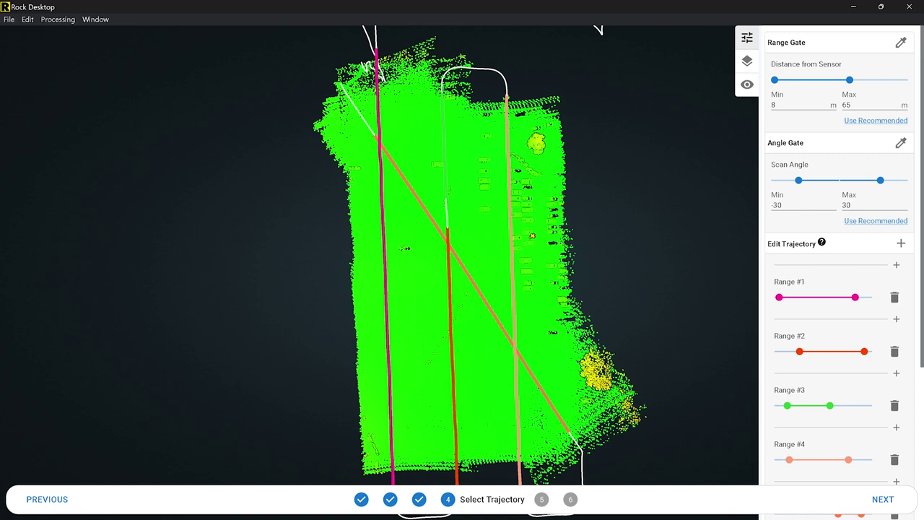
drag(475, 353, 472, 322)
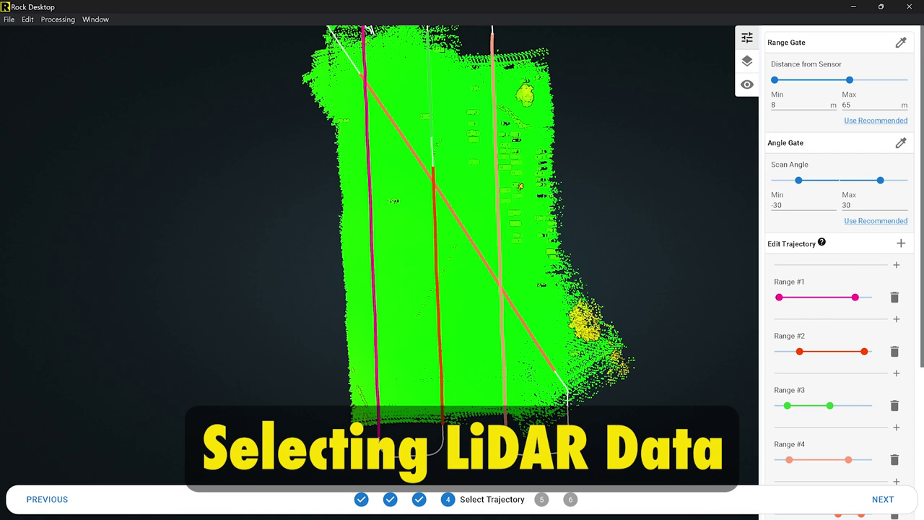
scroll(462, 217, down, 5)
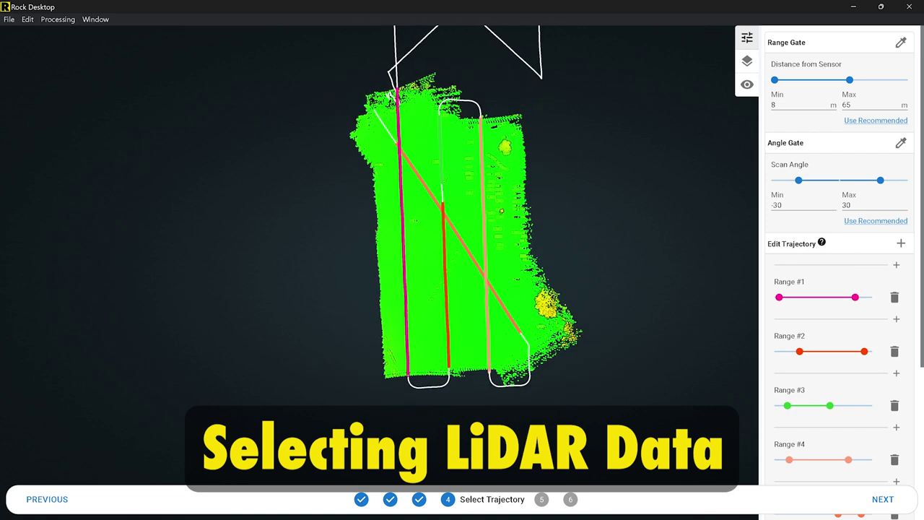
scroll(466, 211, up, 2)
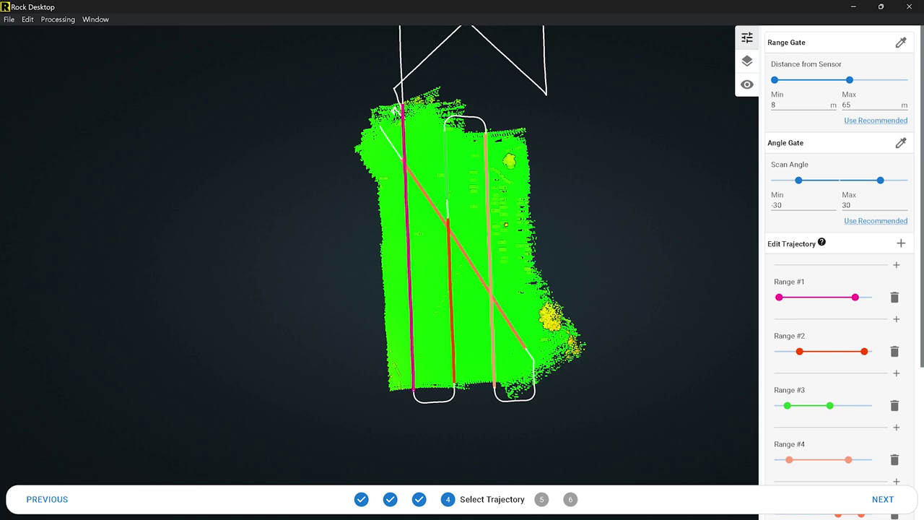
click(894, 405)
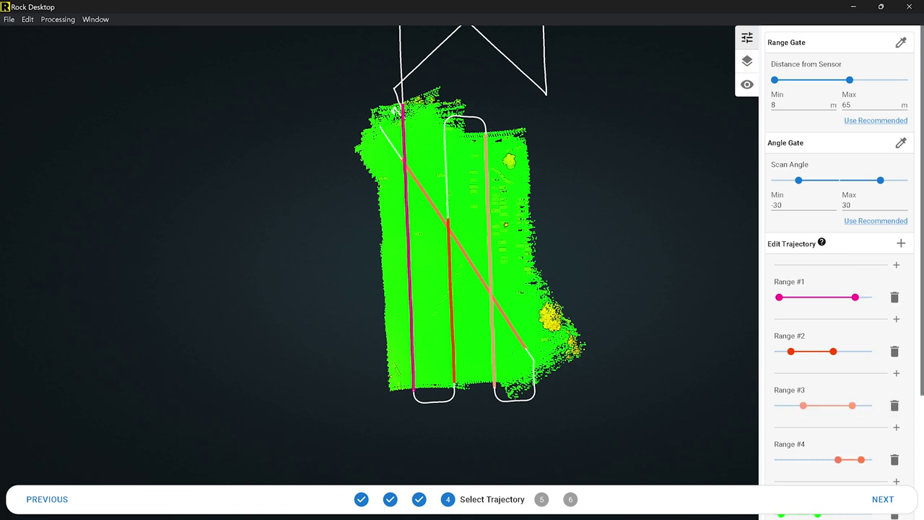
Adjust the ends of the remaining strips to fit the three parallel flight lines, and delete the diagonal strip, Range #4
mouse_move(803, 405)
mouse_down()
mouse_move(792, 406)
mouse_move(805, 405)
mouse_up()
drag(832, 351, 849, 350)
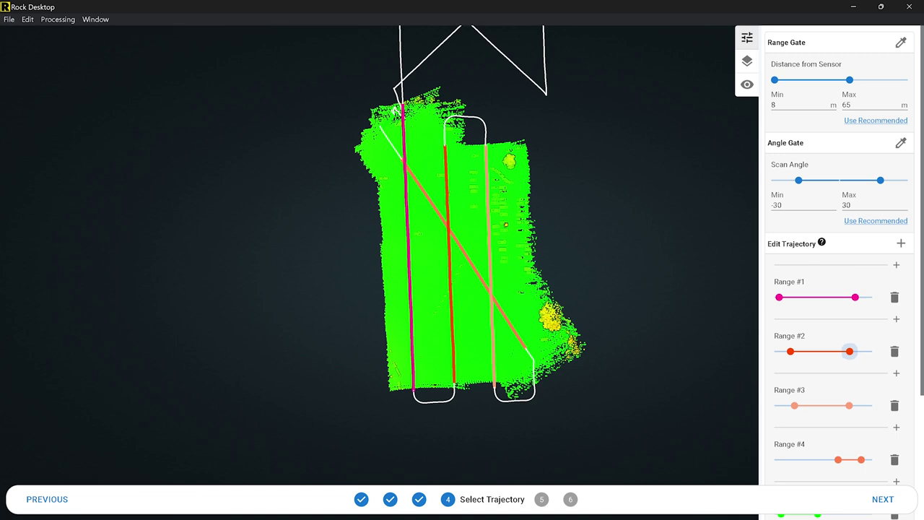
click(894, 459)
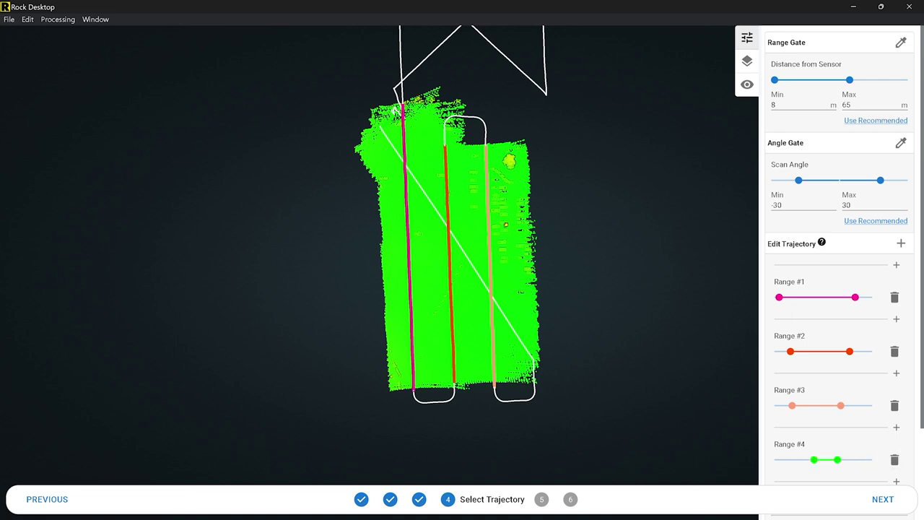
drag(779, 297, 789, 297)
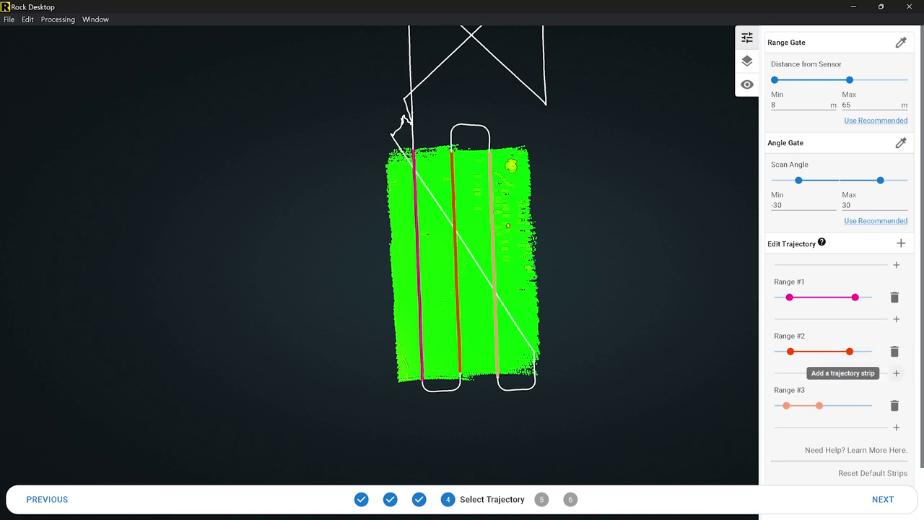
click(896, 372)
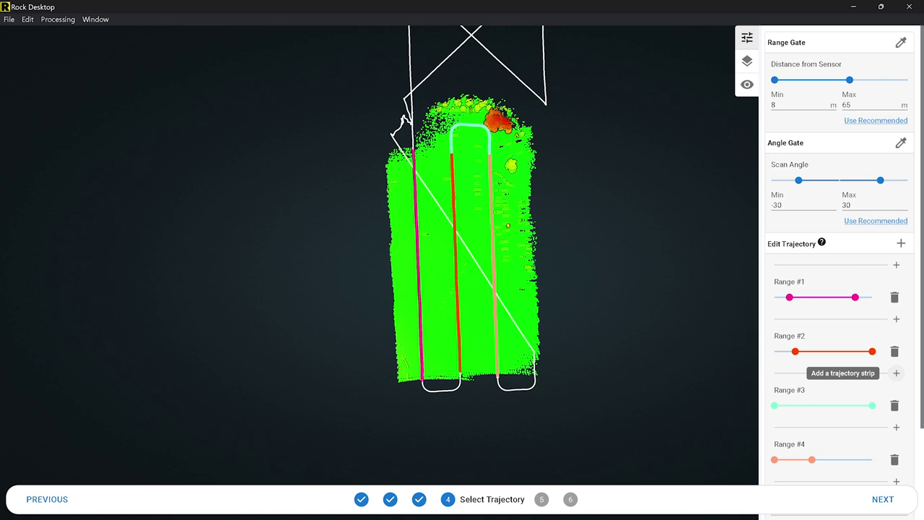
drag(872, 405, 841, 405)
drag(774, 405, 809, 405)
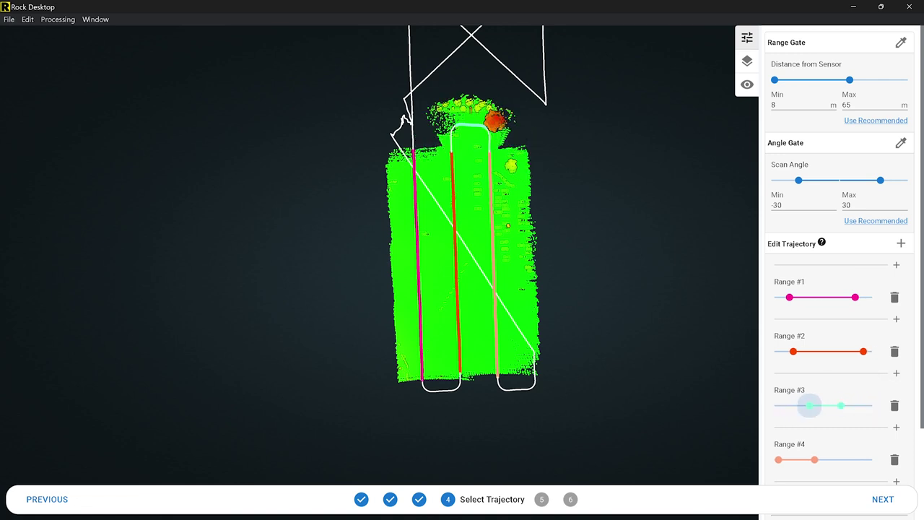
click(894, 405)
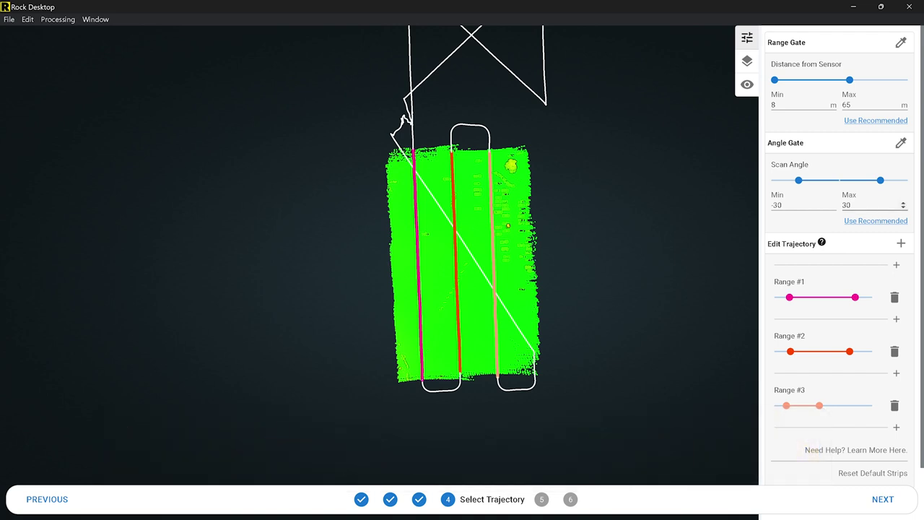
Tilt the view over the three flight lines and colorize the point cloud by scan angle
scroll(507, 226, up, 5)
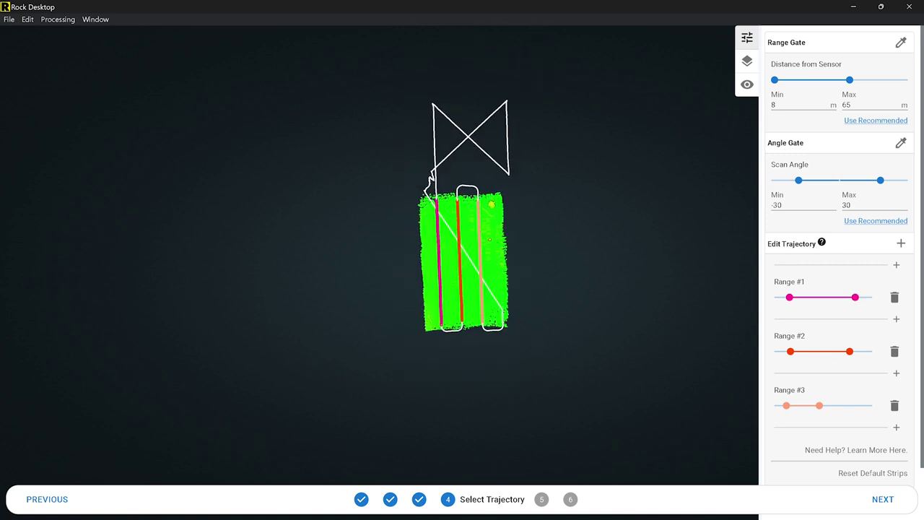
drag(474, 325, 475, 260)
scroll(472, 306, down, 5)
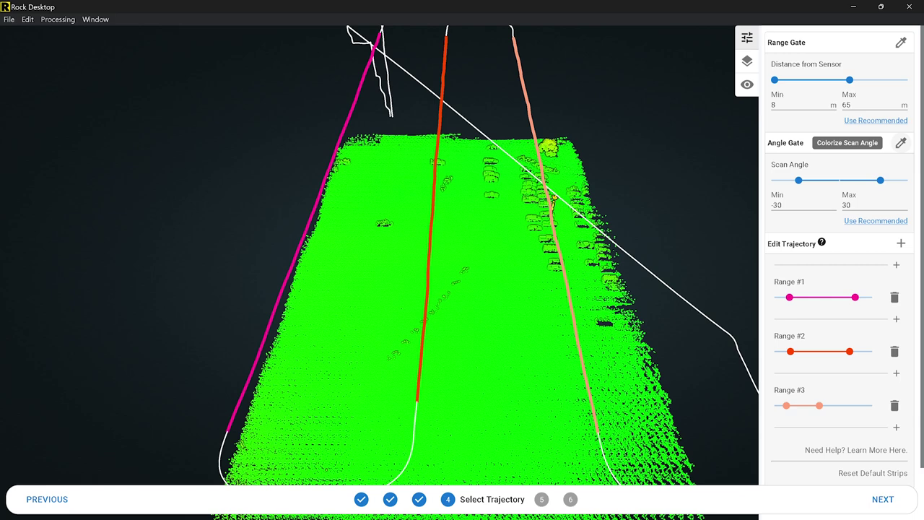
click(901, 142)
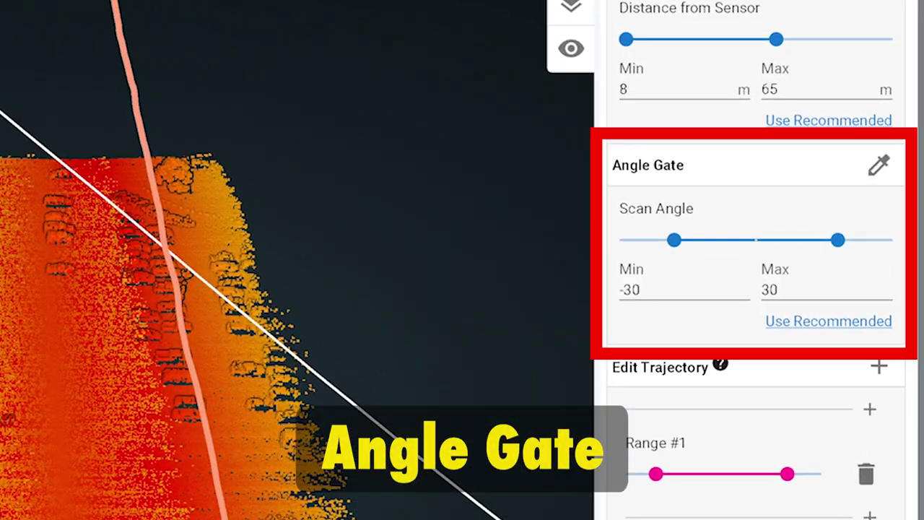
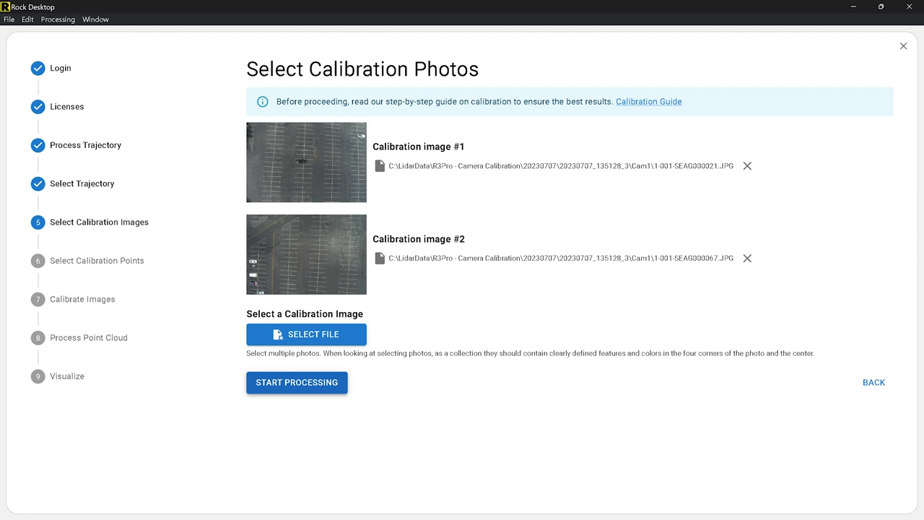
Start processing with the two selected calibration photos, 1-001-SEAG000021.JPG and 1-001-SEAG000067.JPG
click(296, 382)
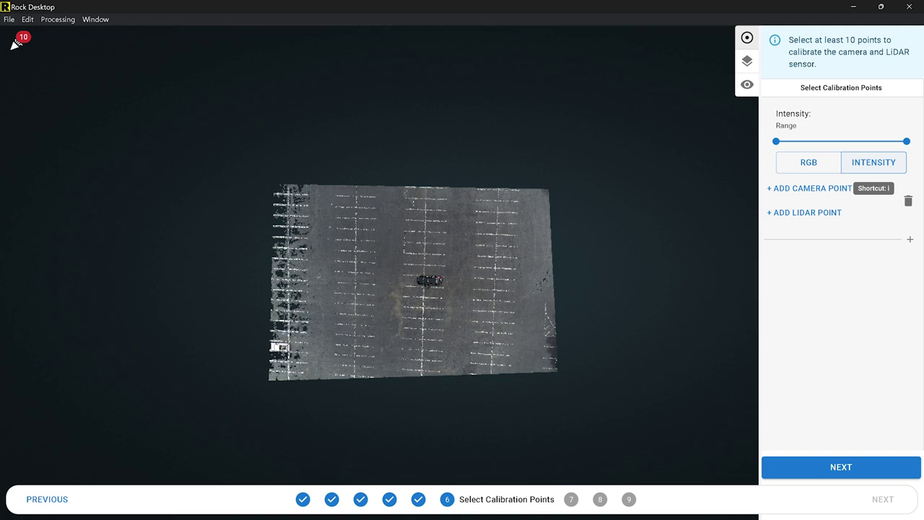
Lower the upper limit of the intensity range well below 16308 and compare the RGB and intensity displays of the point cloud
drag(906, 142, 808, 141)
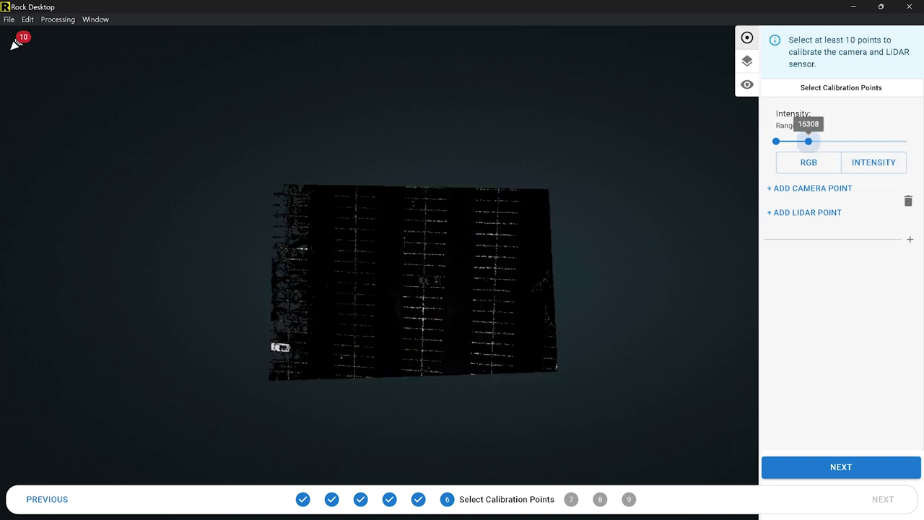
drag(809, 142, 791, 141)
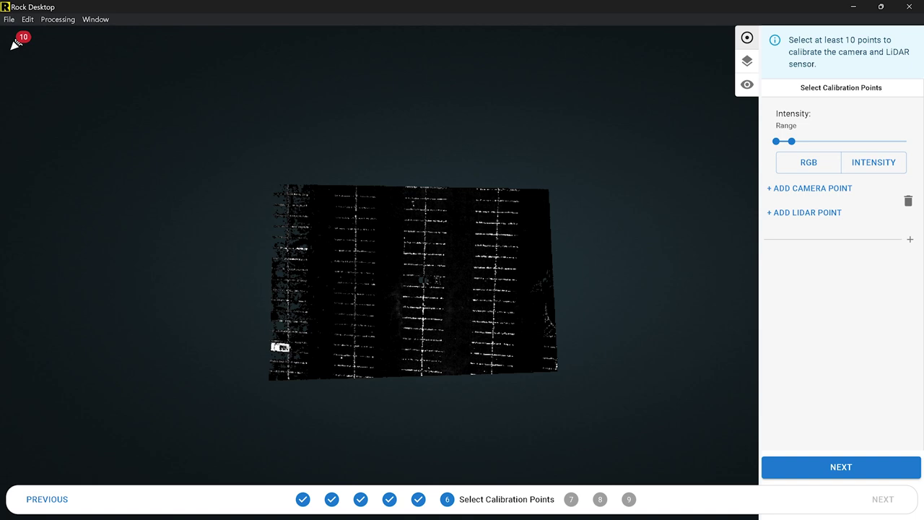
click(809, 162)
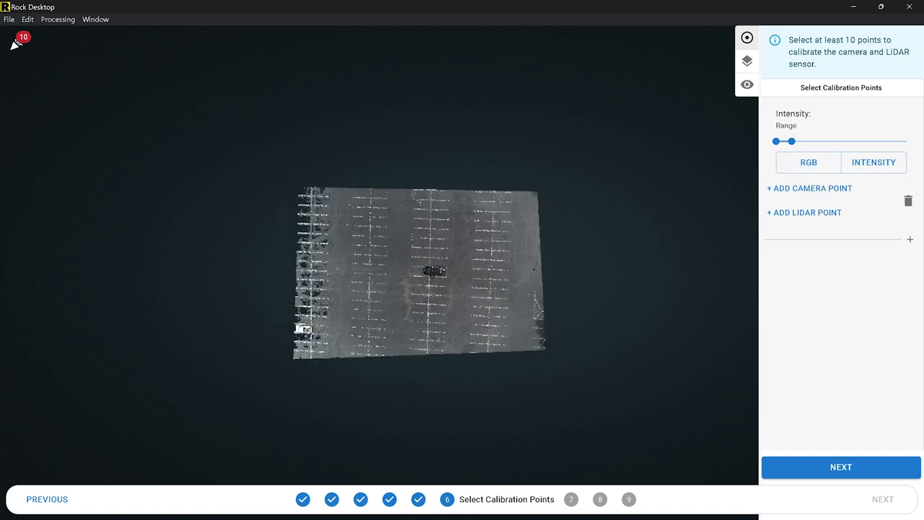
click(874, 162)
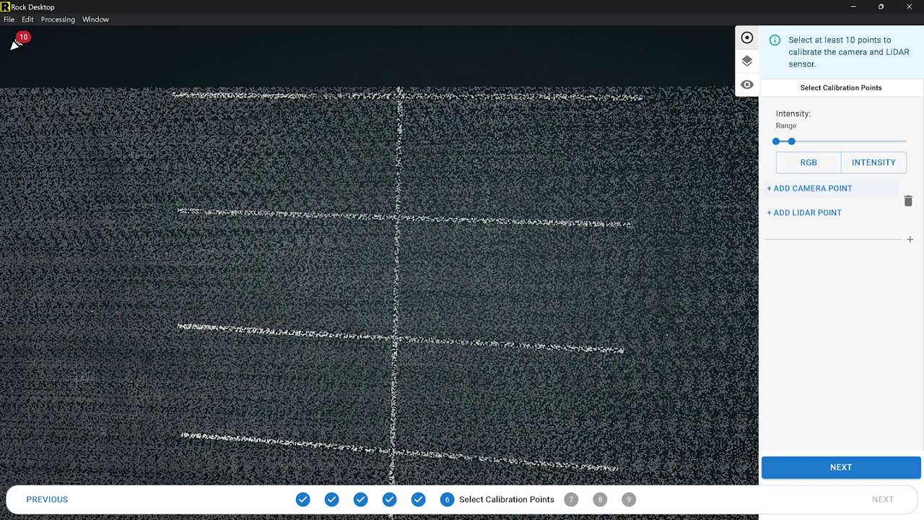
Add the first pair of camera and LiDAR calibration points at the end of a parking line near the cloud's corner
click(809, 188)
click(626, 225)
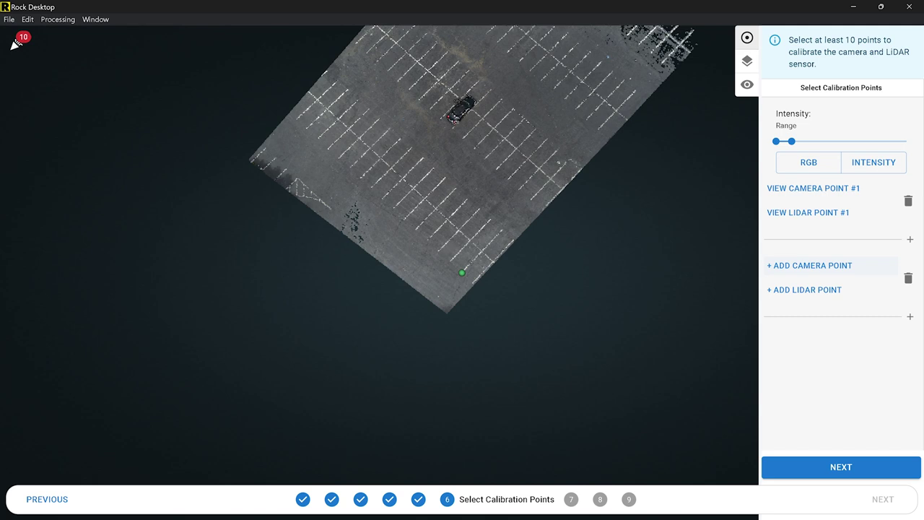
Add the second pair of camera and LiDAR calibration points at the end of the neighbouring parking line
click(809, 265)
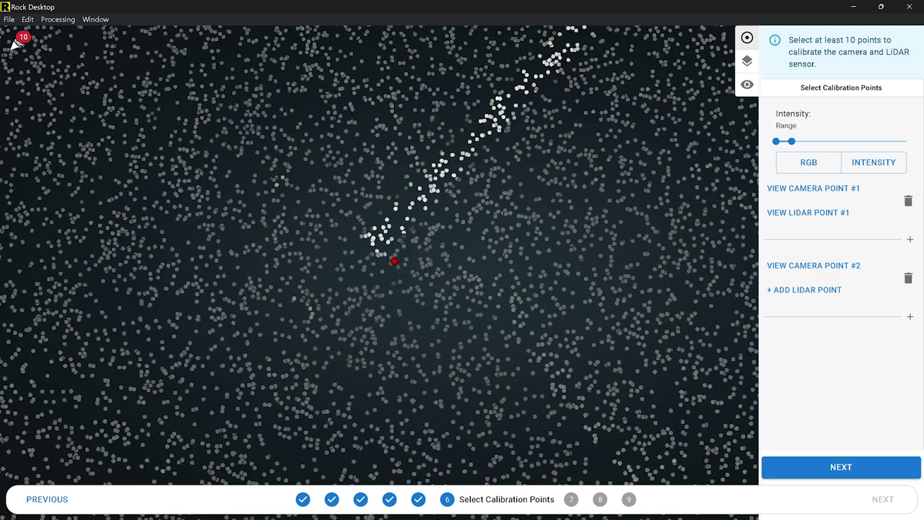
click(366, 237)
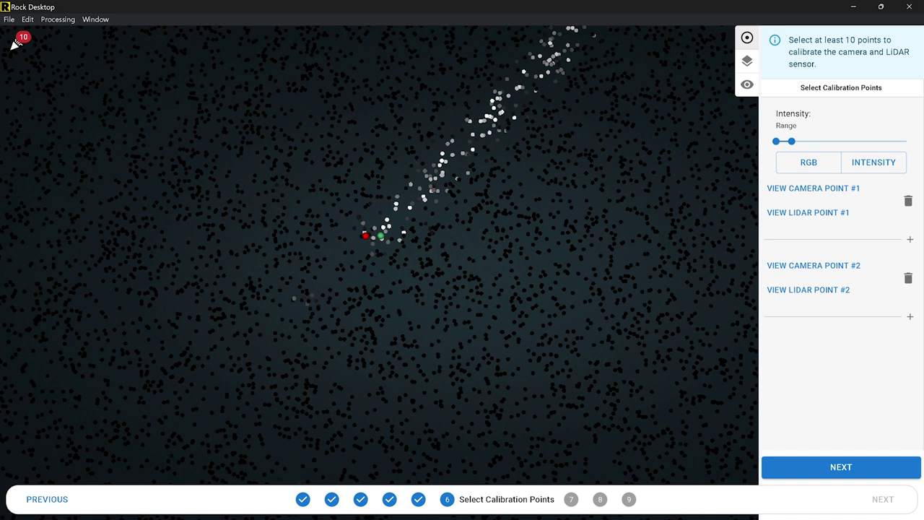
scroll(436, 208, down, 5)
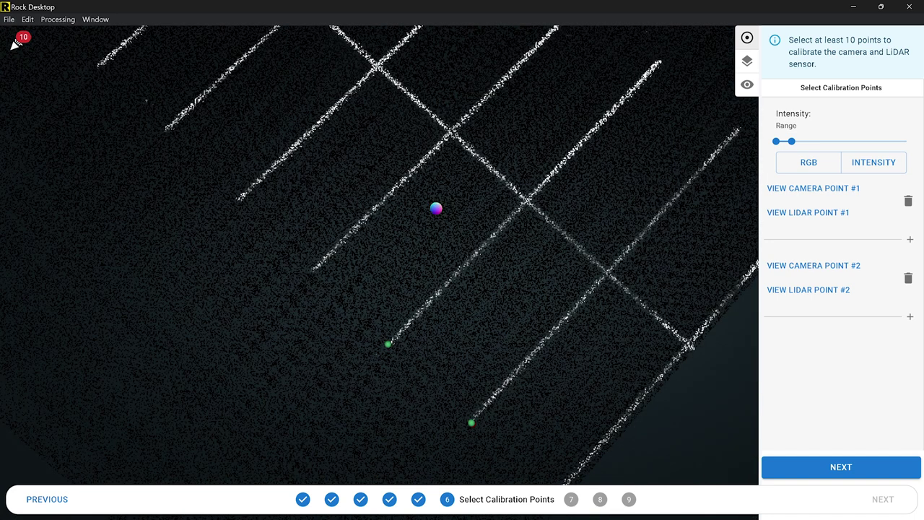
Lower the upper limit of the intensity range further and add the third and fourth pairs of camera and LiDAR calibration points at parking line ends
scroll(436, 209, down, 5)
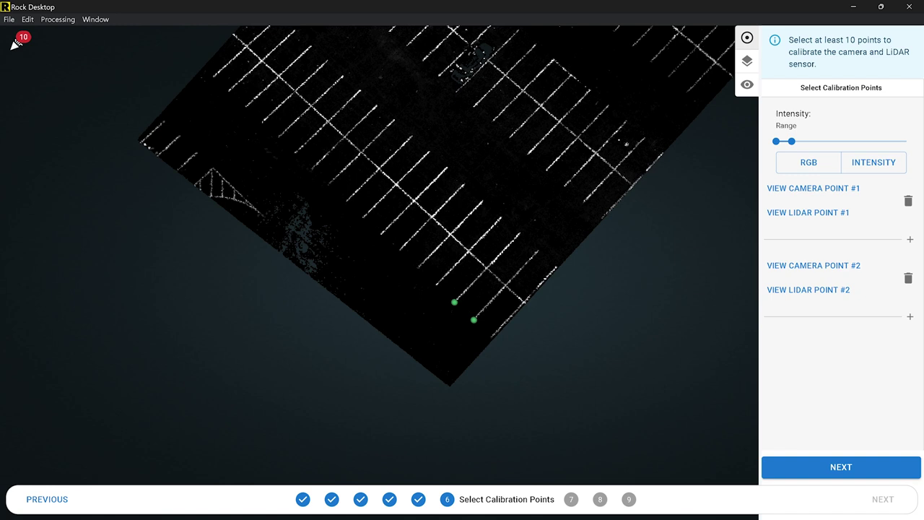
scroll(436, 209, up, 5)
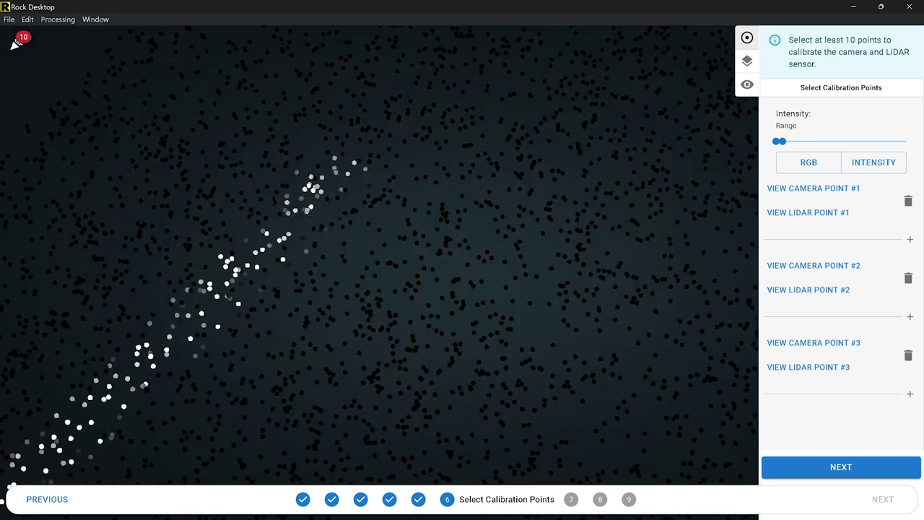
click(909, 393)
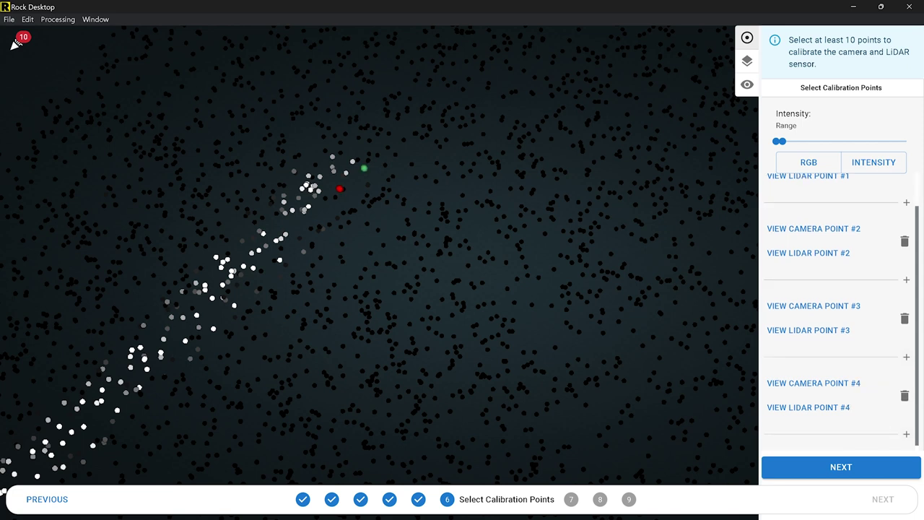
Add the fifth pair of camera and LiDAR calibration points at the lower end of another parking line
scroll(455, 279, down, 5)
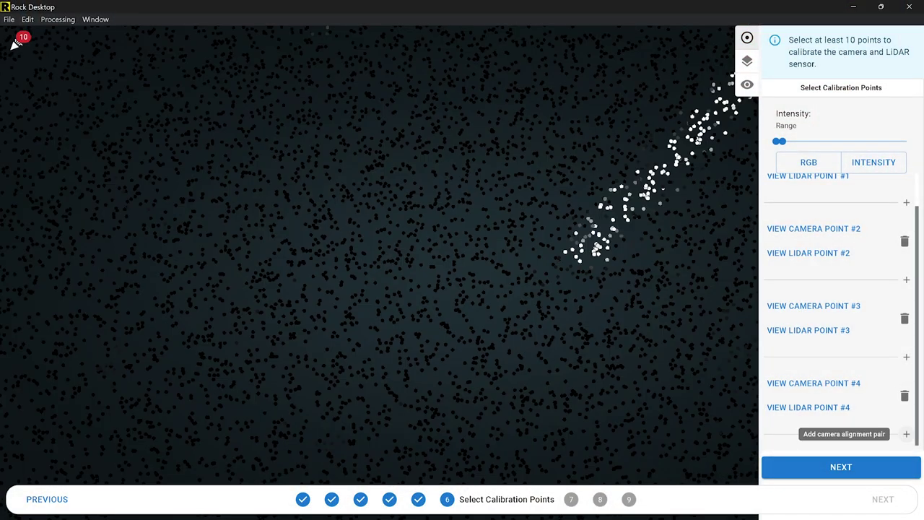
click(906, 433)
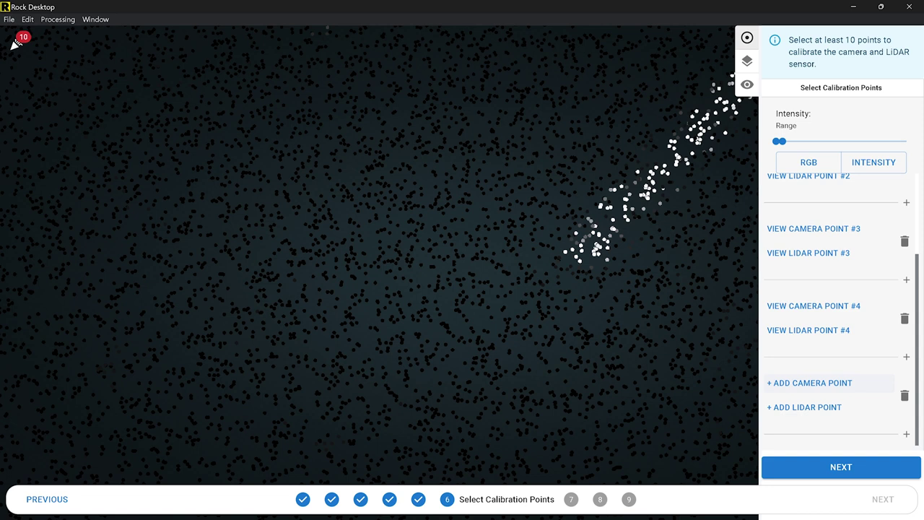
click(578, 254)
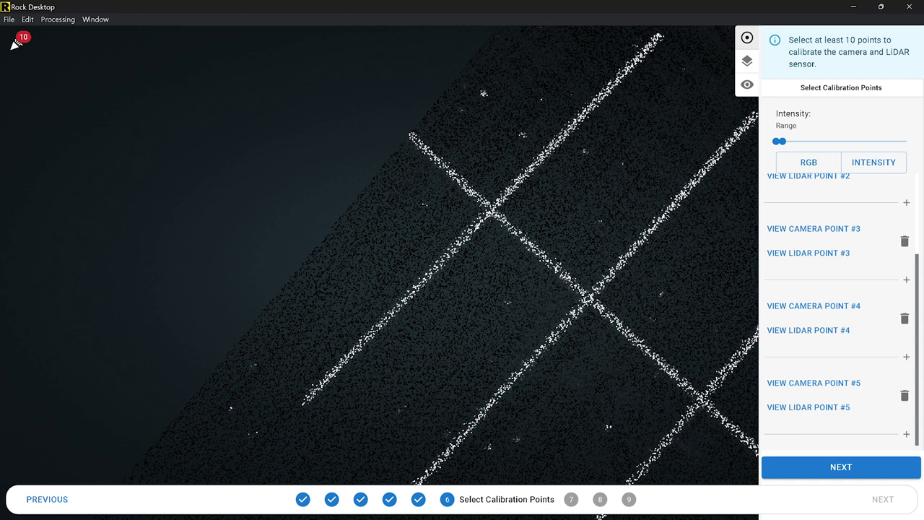
Add the sixth pair of camera and LiDAR calibration points at the upper end of a parking line near the cloud's edge
scroll(588, 210, up, 5)
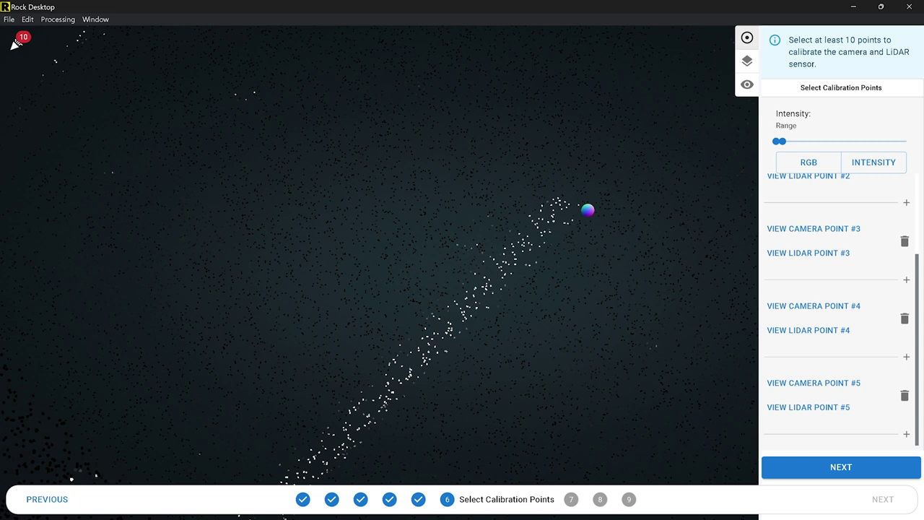